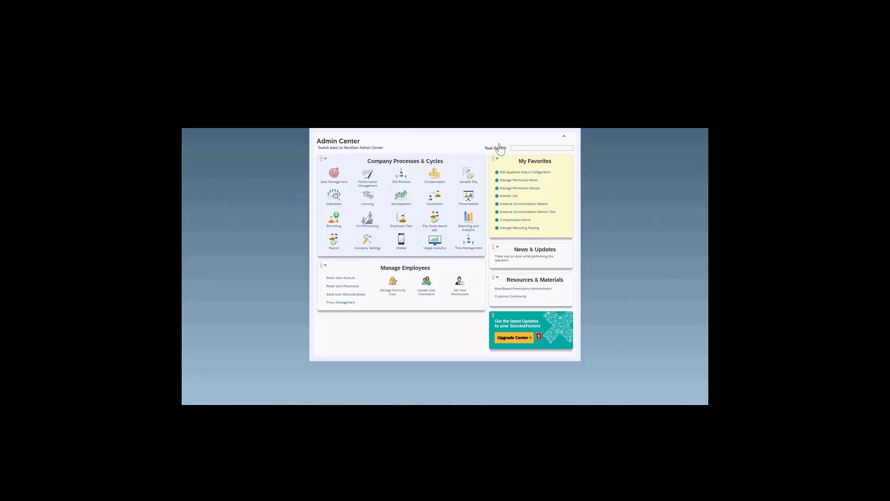
# - Find the Configure Business Rules tool through the Admin Center tool search and open it
pyautogui.click(534, 148)
pyautogui.write('configure business rule')
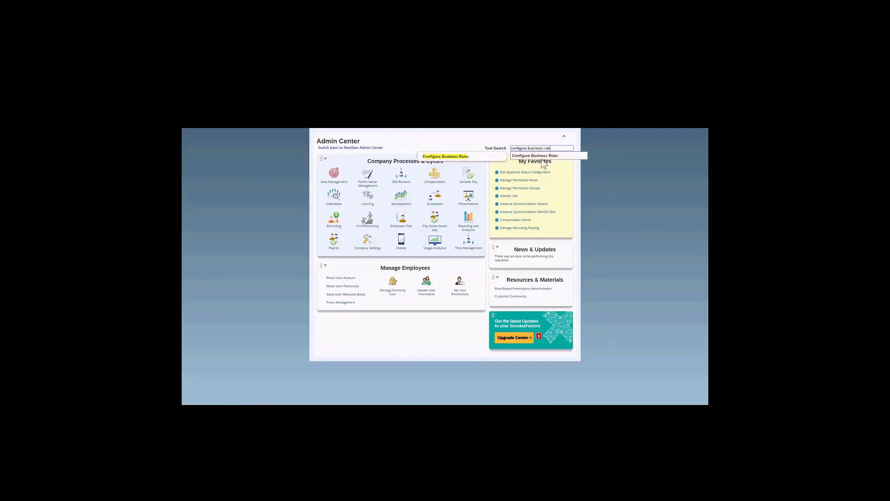
pyautogui.click(522, 157)
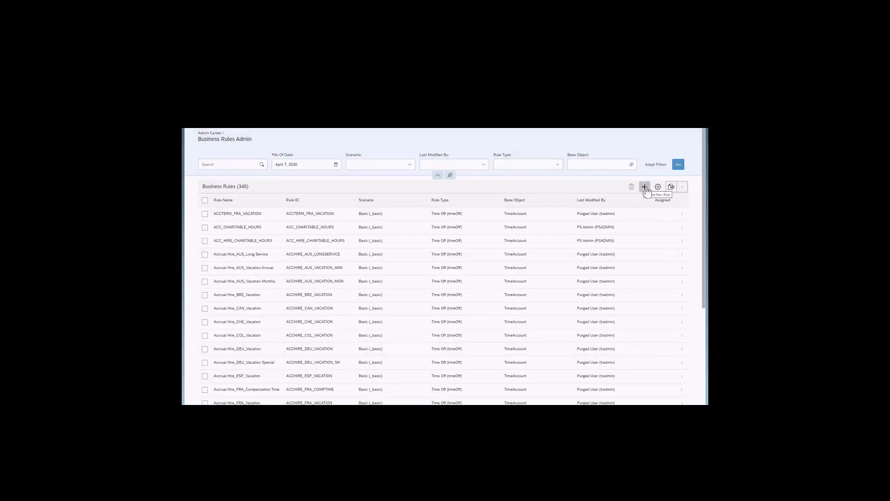
# - Start creating a new business rule with the Basic scenario and check its start date calendar
pyautogui.click(645, 187)
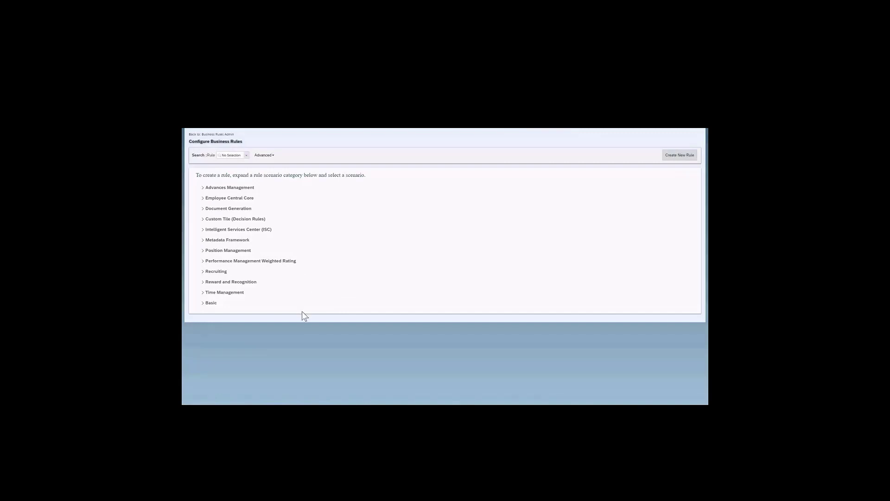
pyautogui.click(209, 305)
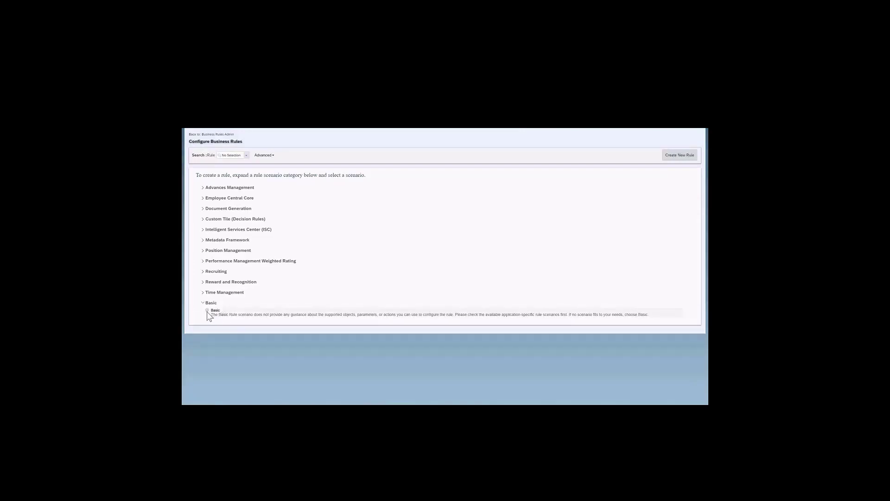
pyautogui.click(208, 309)
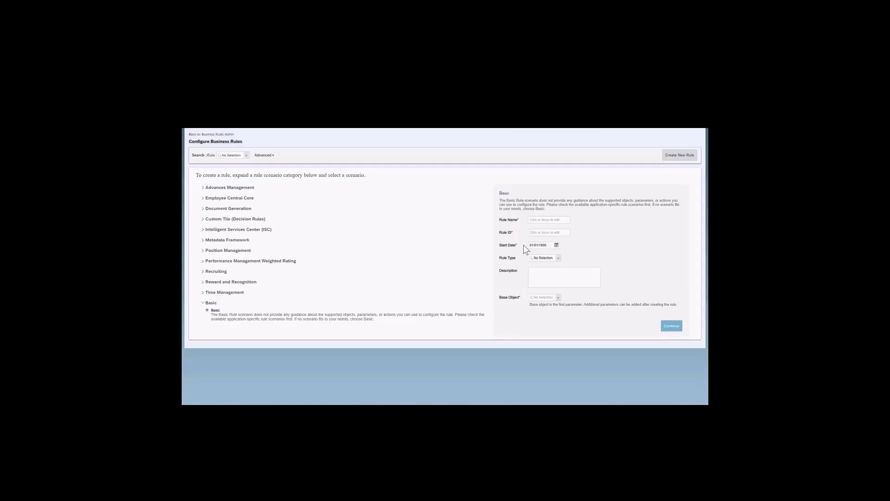
pyautogui.click(542, 245)
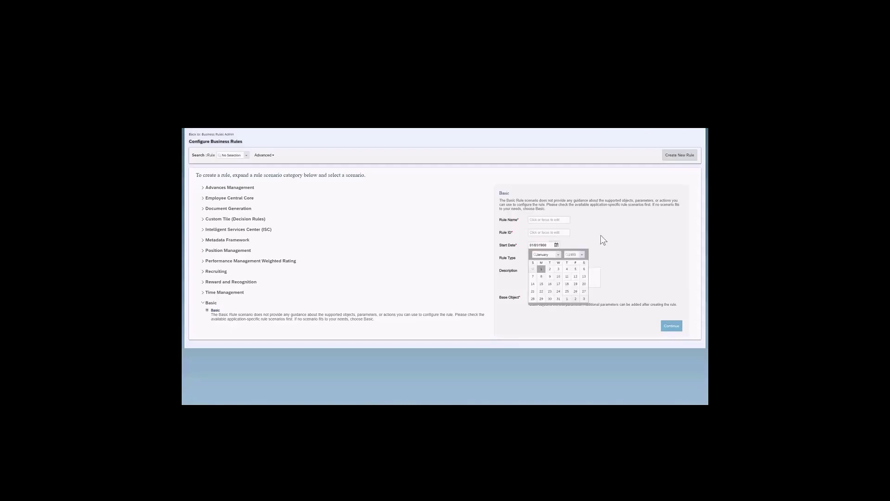
pyautogui.click(630, 242)
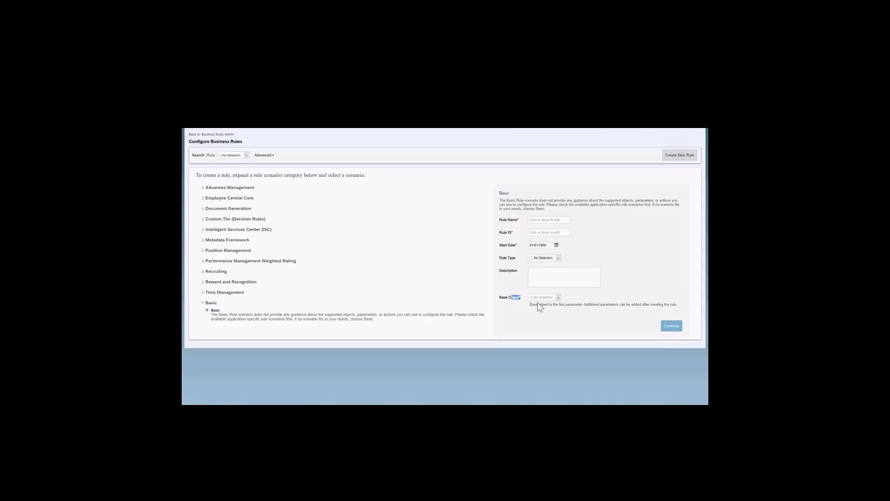
# - Name the new Basic rule RCM_ReqLocation and give it the rule ID RCM
pyautogui.click(538, 220)
pyautogui.write('RCM_')
pyautogui.press('Tab')
pyautogui.click(550, 218)
pyautogui.write('R')
pyautogui.write('equisition')
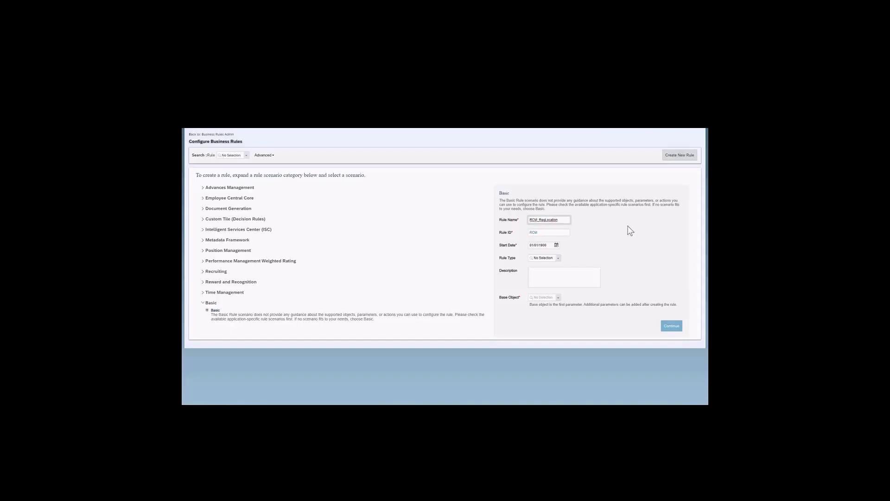
pyautogui.press('Tab')
pyautogui.press('Tab')
pyautogui.click(627, 293)
# - Search the Basic rule's base object choices for requisition and offer objects without selecting one
pyautogui.click(541, 297)
pyautogui.write('requi')
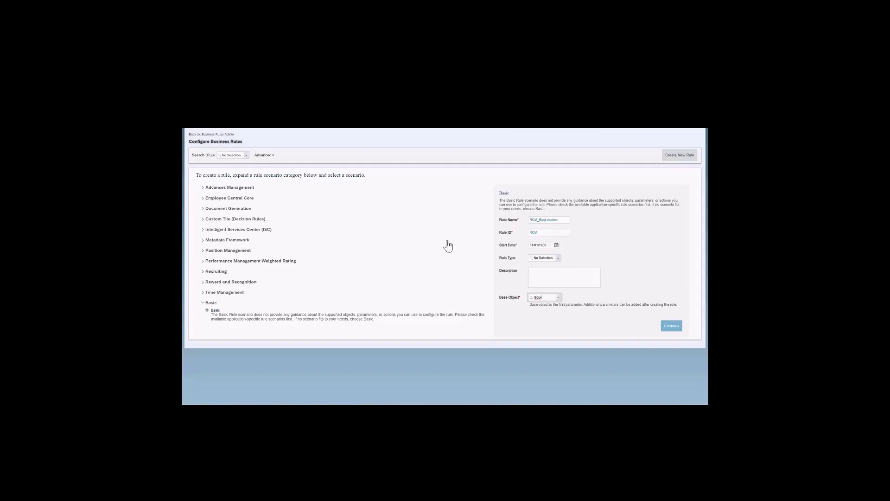
pyautogui.write('sito')
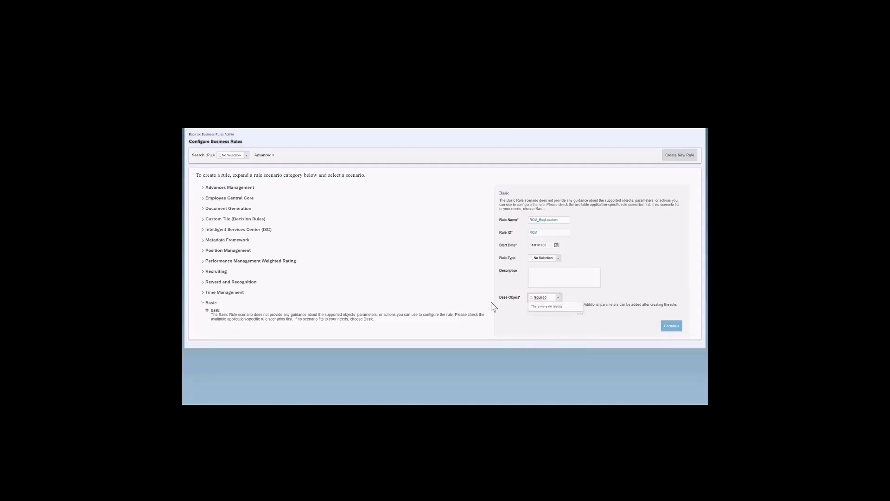
pyautogui.press('BackSpace')
pyautogui.write('io')
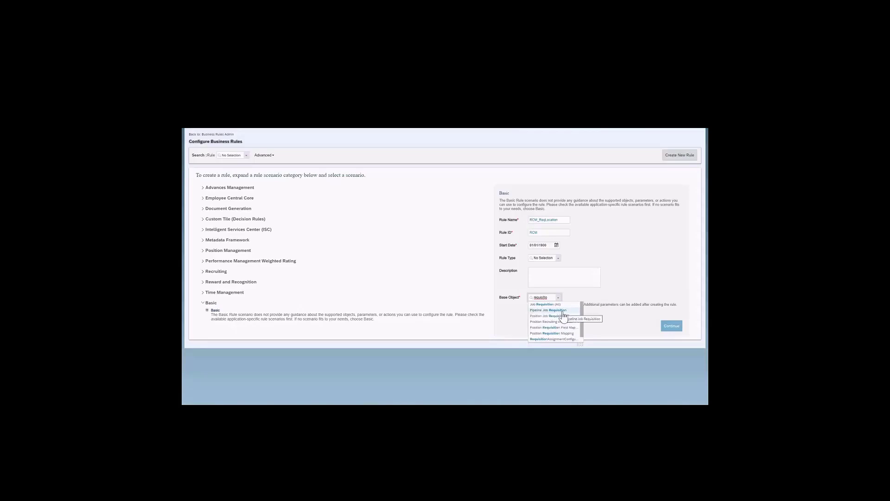
pyautogui.scroll(-1, 561, 315)
pyautogui.scroll(1, 538, 325)
pyautogui.click(558, 297)
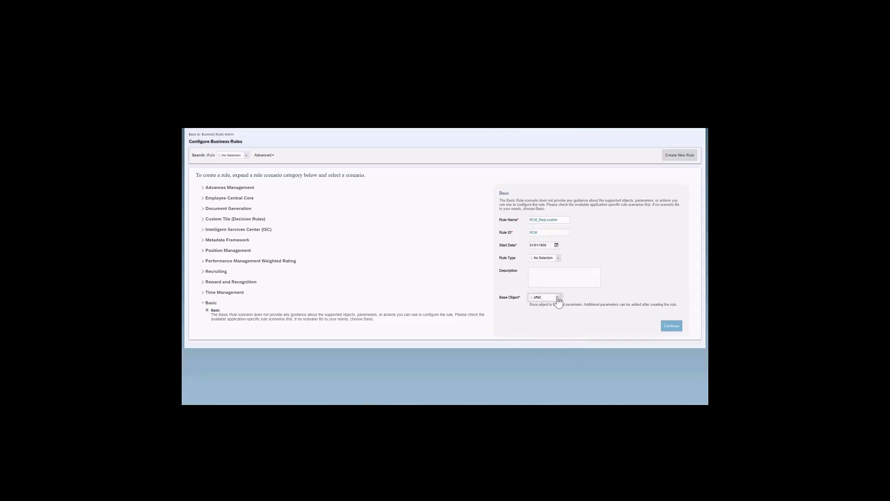
pyautogui.click(558, 298)
pyautogui.click(506, 329)
# - Expand the Recruiting scenarios and examine the rule forms for Candidate Profile and Job Application
pyautogui.click(211, 272)
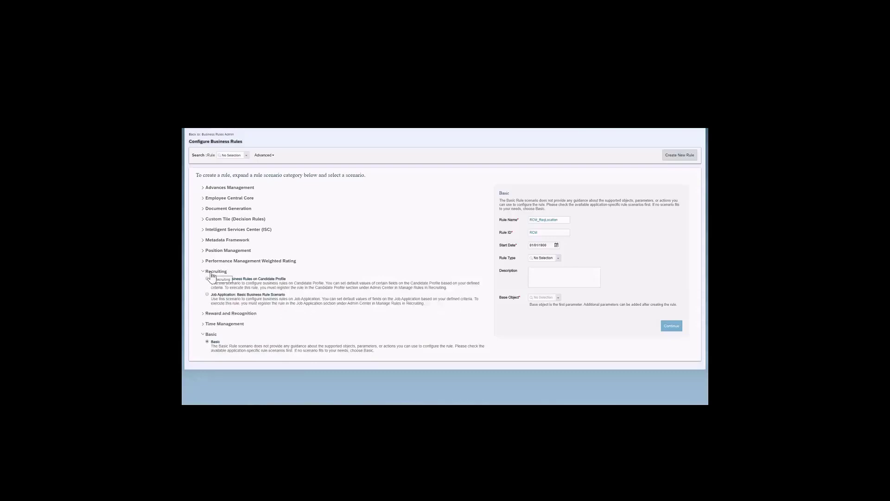
pyautogui.click(208, 278)
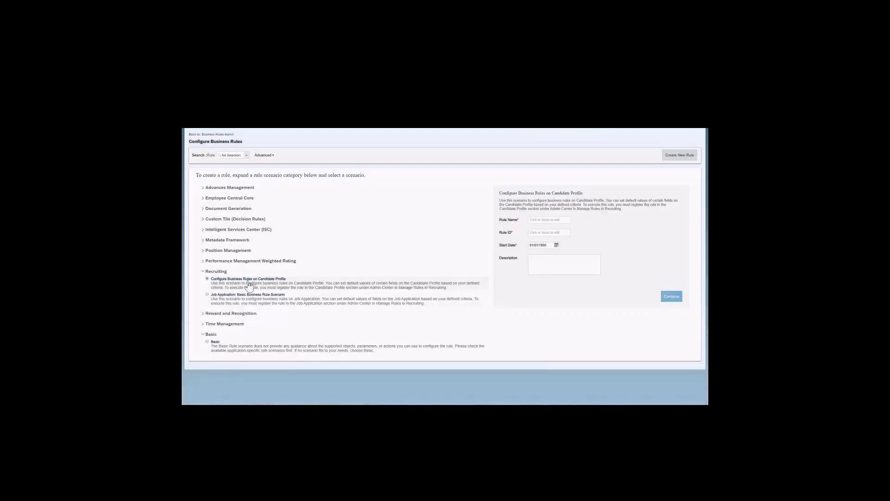
pyautogui.click(266, 301)
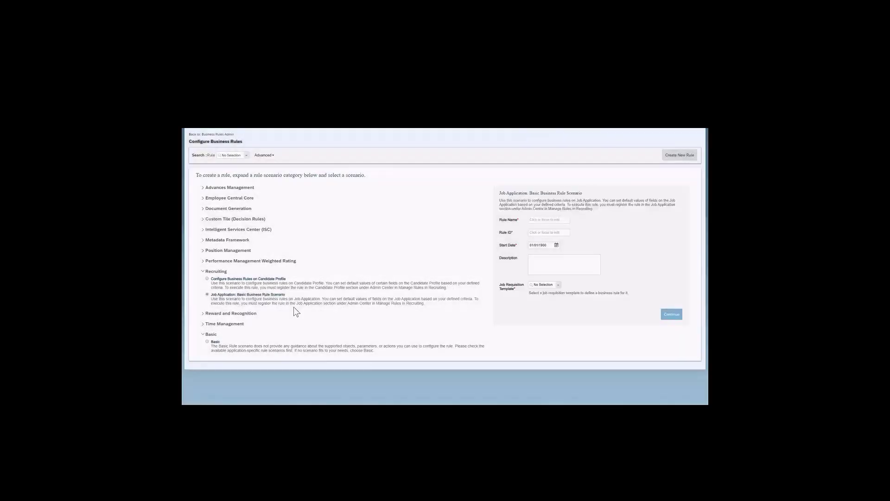
# - Enter RCM_ApplicationXYZ as the name and ID of the Job Application rule and open its job requisition template choices
pyautogui.click(566, 222)
pyautogui.write('RCM_ApplicationXYZ')
pyautogui.press('Tab')
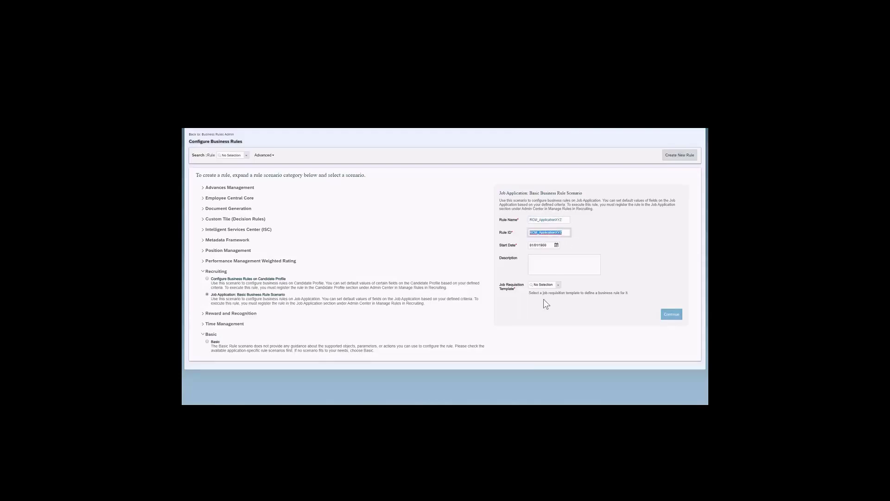
pyautogui.click(559, 286)
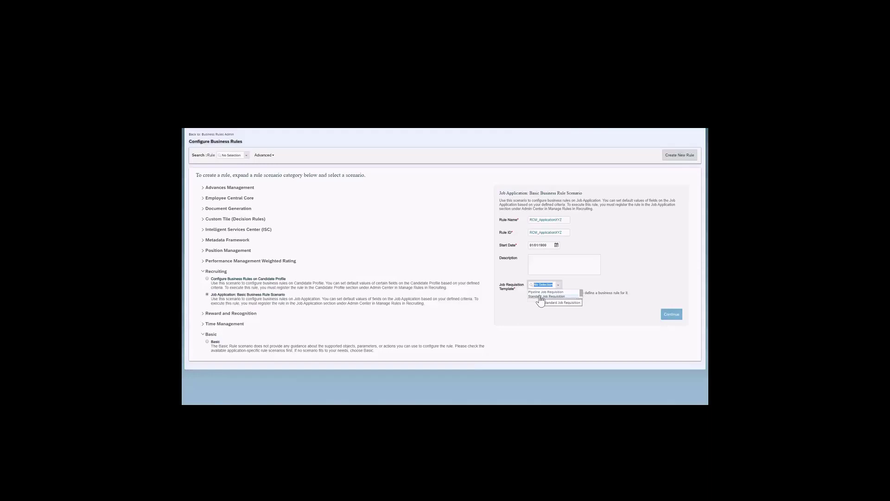
# - Compare the Candidate Profile rule form with the Job Application form's Job Requisition Template field
pyautogui.click(255, 279)
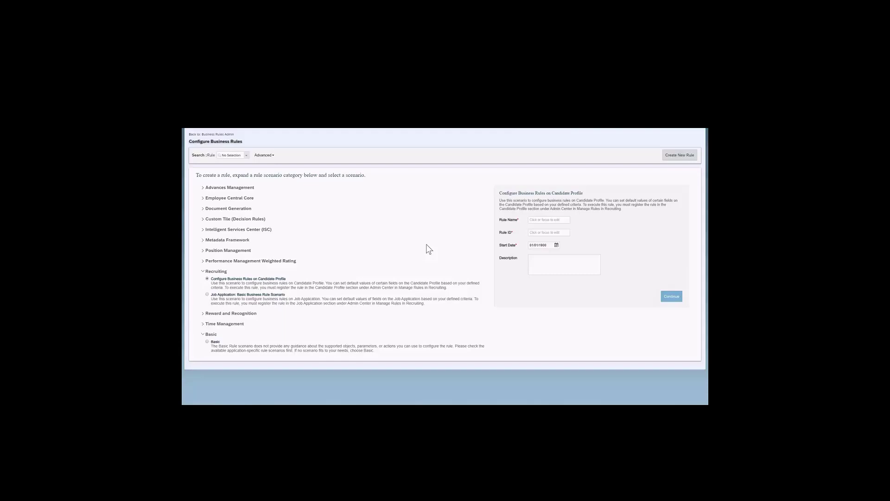
pyautogui.click(268, 298)
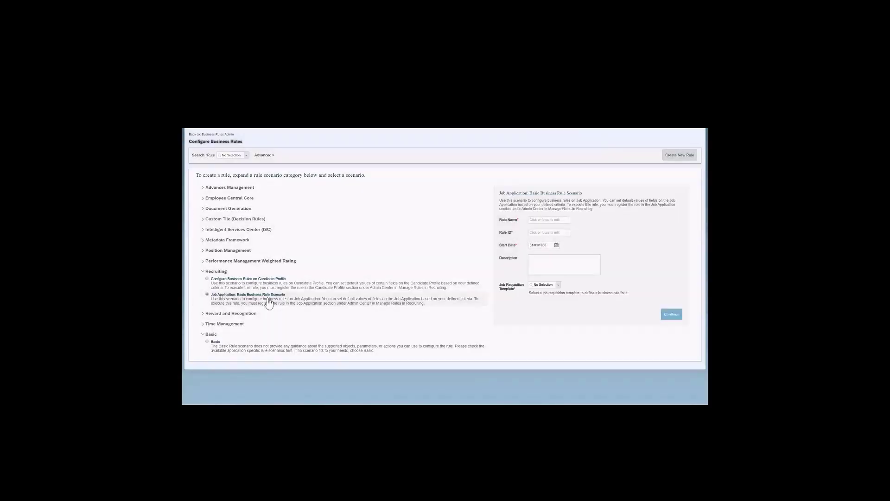
pyautogui.moveTo(500, 284); pyautogui.dragTo(538, 293)
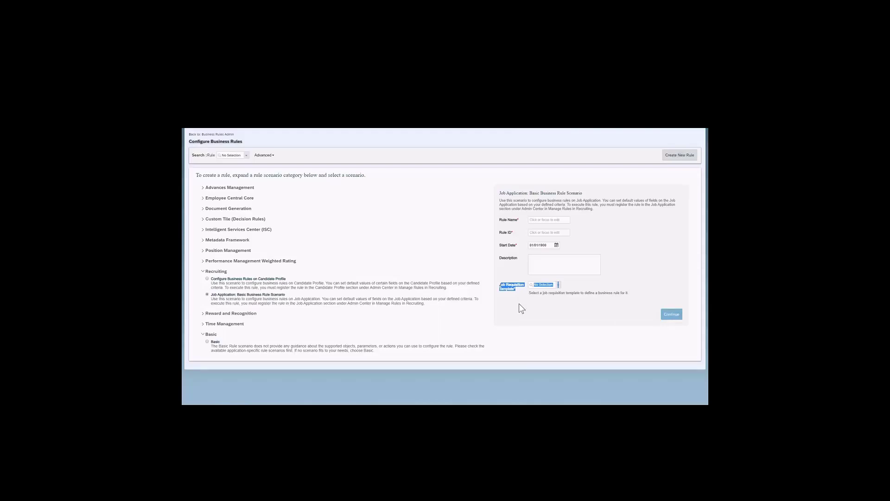
# - Return to the Admin Center and open the Manage Rules in Recruiting tool through the tool search
pyautogui.click(225, 131)
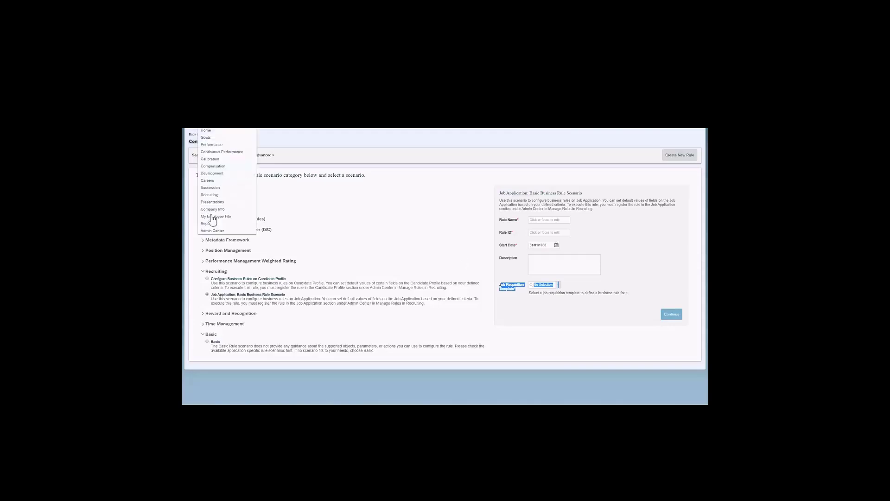
pyautogui.click(218, 234)
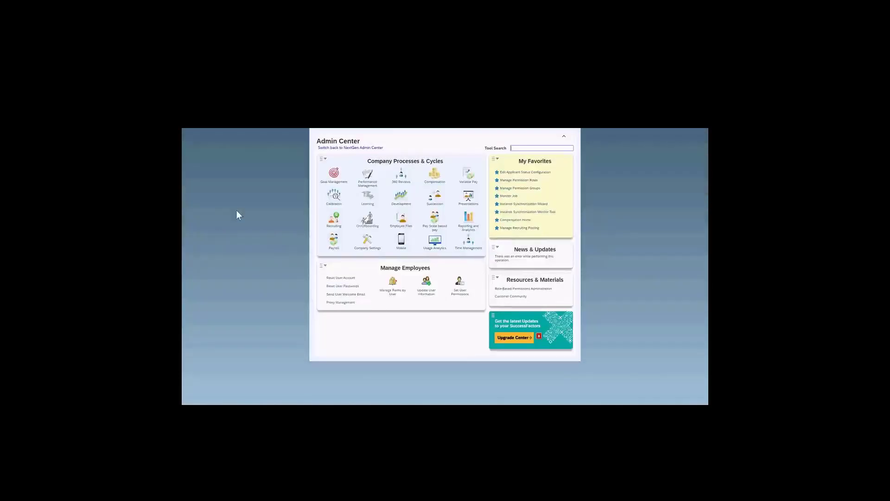
pyautogui.click(522, 148)
pyautogui.write('manage ruc')
pyautogui.write('es in rec')
pyautogui.click(537, 160)
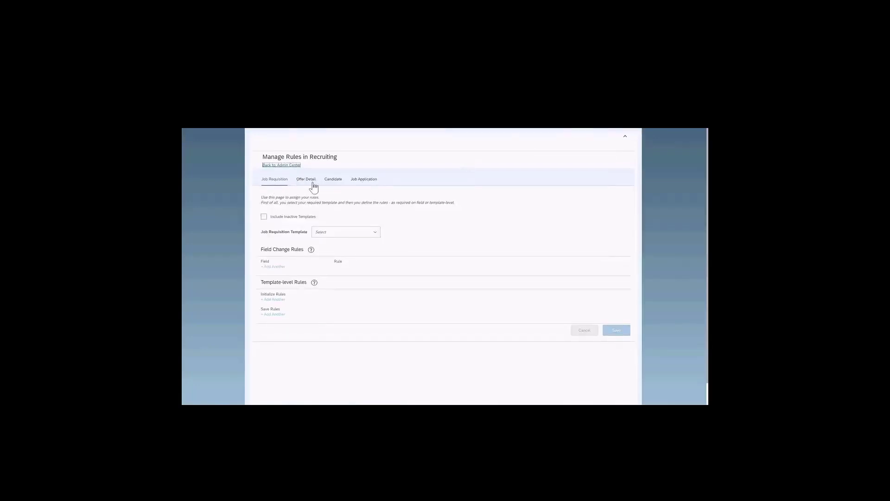
# - Load the job requisition rules for the Standard Job Requisition template and examine its field change rules
pyautogui.click(375, 232)
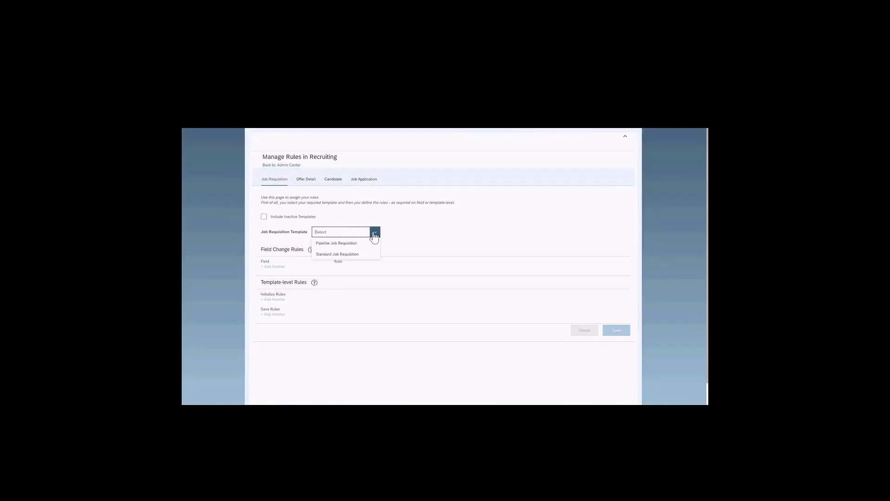
pyautogui.click(344, 254)
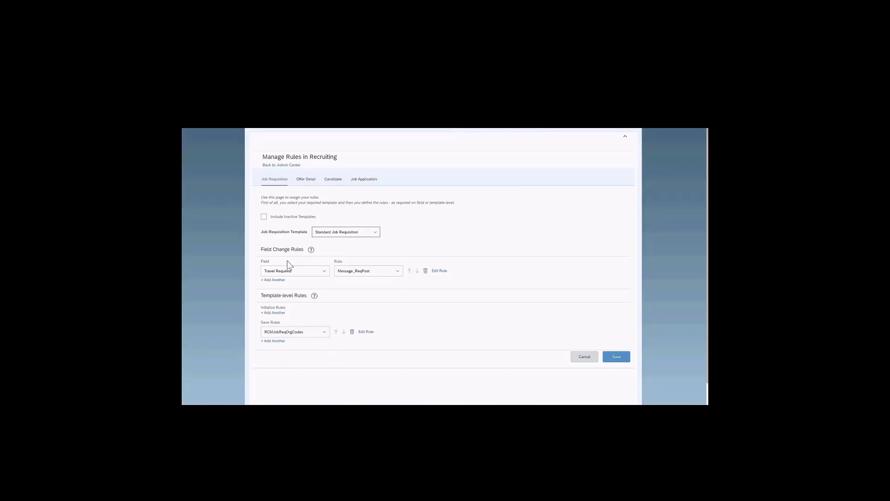
pyautogui.moveTo(262, 251); pyautogui.dragTo(304, 250)
# - Open the Message_ReqPost rule assigned to the Travel Required field and examine its condition and raised message
pyautogui.click(439, 274)
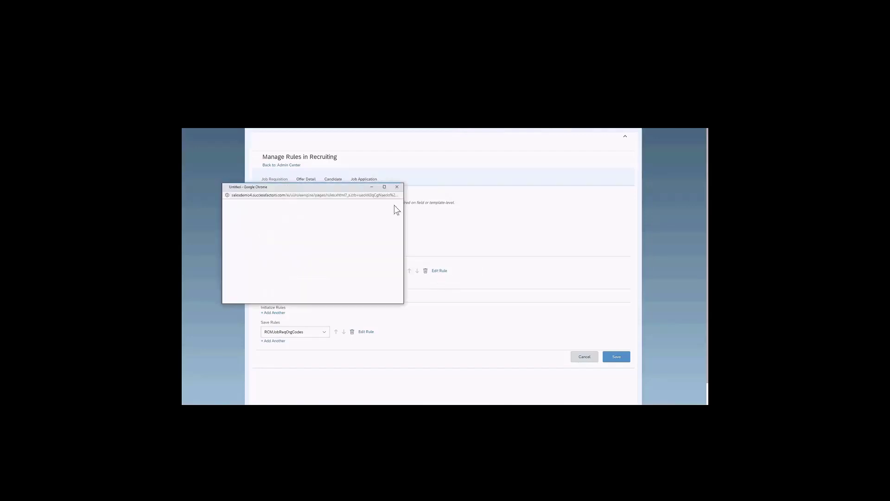
pyautogui.click(385, 189)
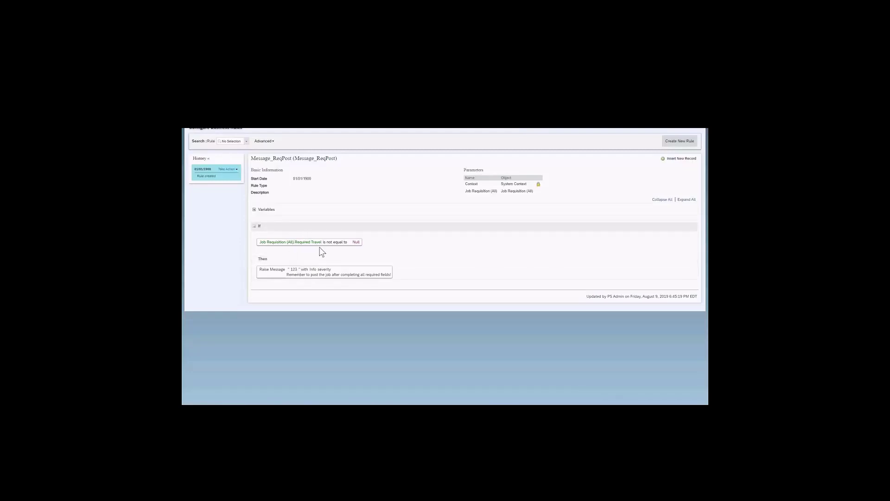
pyautogui.moveTo(287, 274); pyautogui.dragTo(390, 272)
pyautogui.click(298, 276)
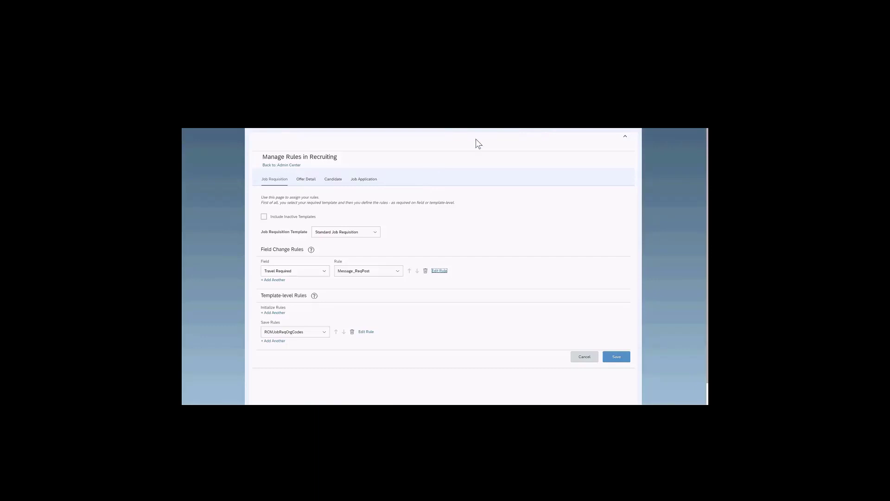
# - Go to Manage Data and start creating a new Message Definition record
pyautogui.click(470, 127)
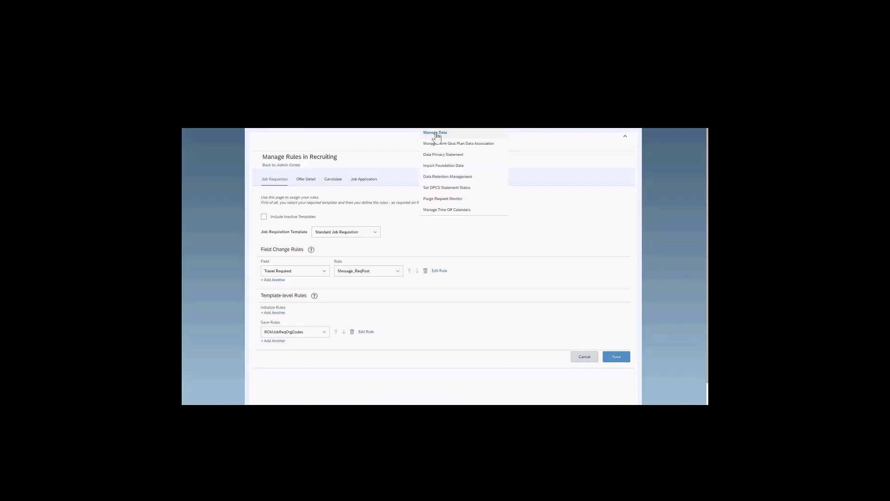
pyautogui.click(436, 133)
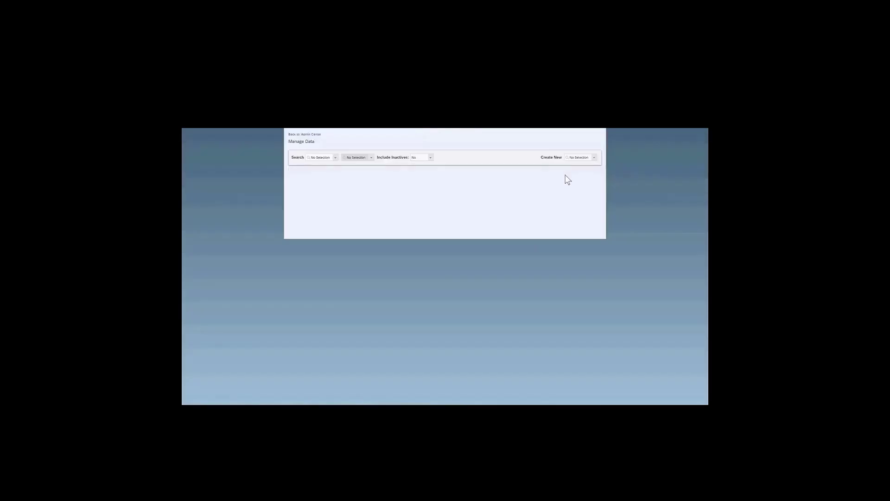
pyautogui.moveTo(541, 157); pyautogui.dragTo(564, 160)
pyautogui.click(595, 158)
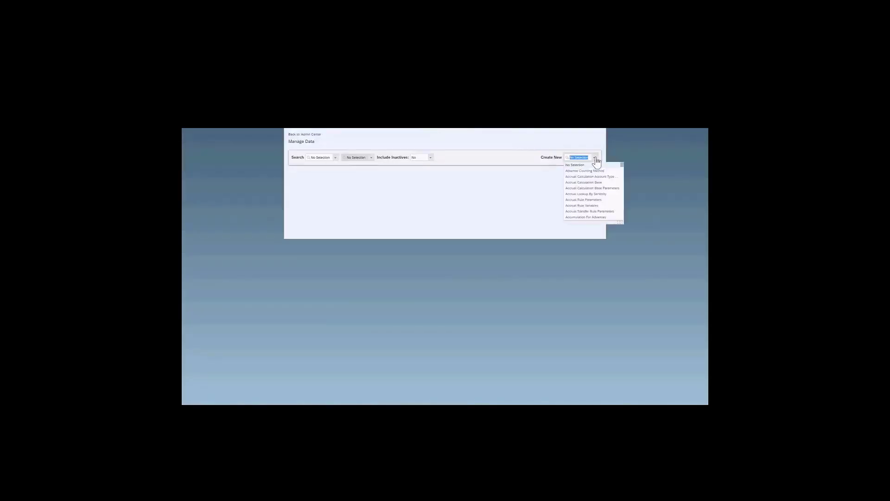
pyautogui.write('message')
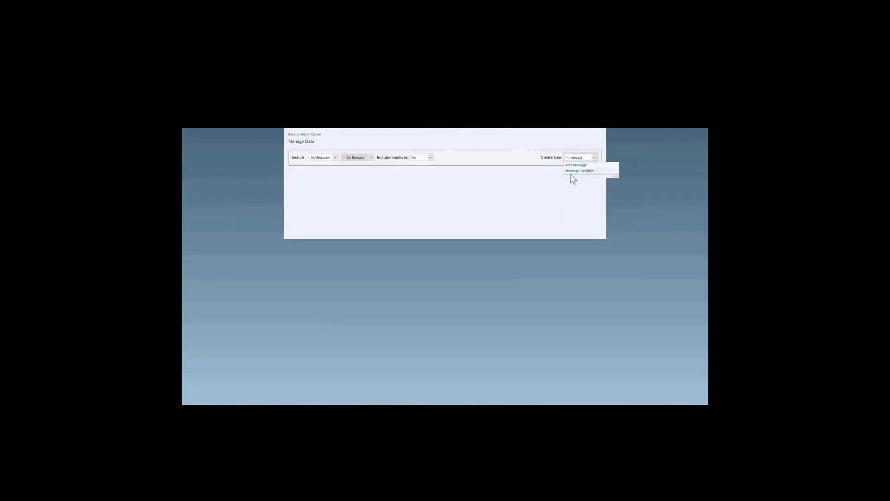
pyautogui.click(577, 171)
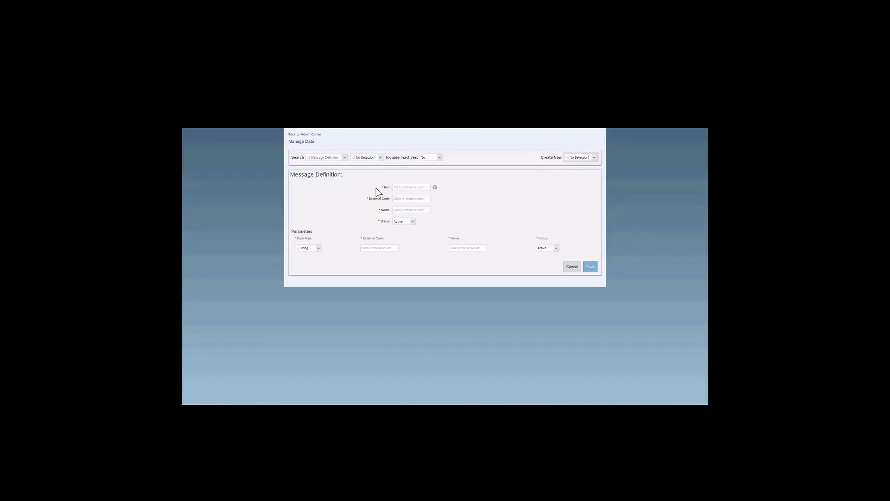
# - Examine the Text field of the new Message Definition and set its status to Active
pyautogui.moveTo(383, 187); pyautogui.dragTo(396, 190)
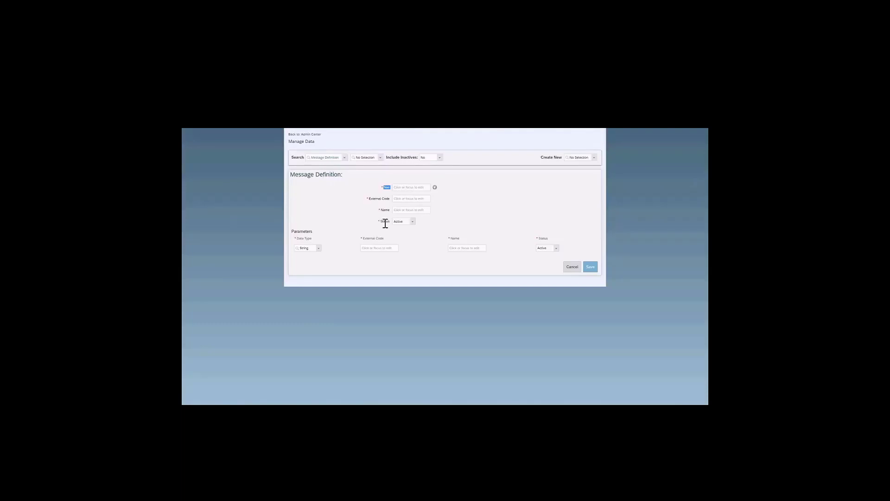
pyautogui.click(415, 222)
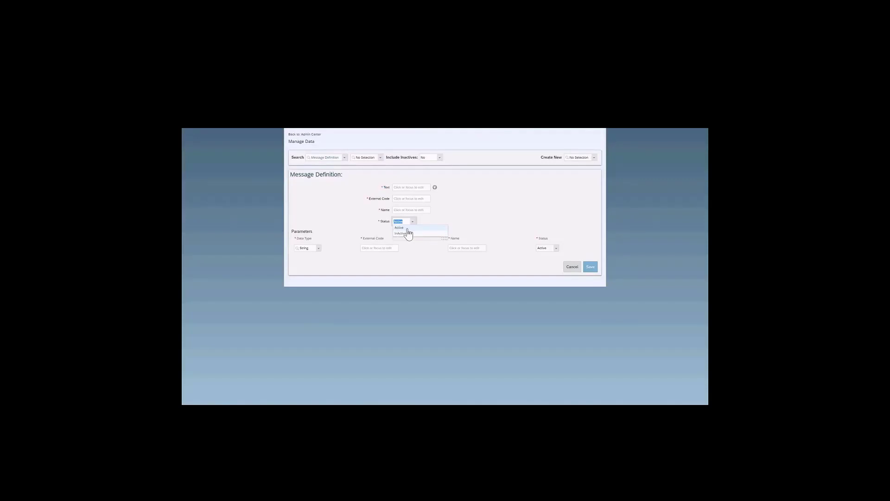
pyautogui.click(407, 228)
# - Leave the unsaved message definition and open Manage Rules in Recruiting by searching the tools for "rules"
pyautogui.click(427, 130)
pyautogui.press('Escape')
pyautogui.write('rules')
pyautogui.click(408, 135)
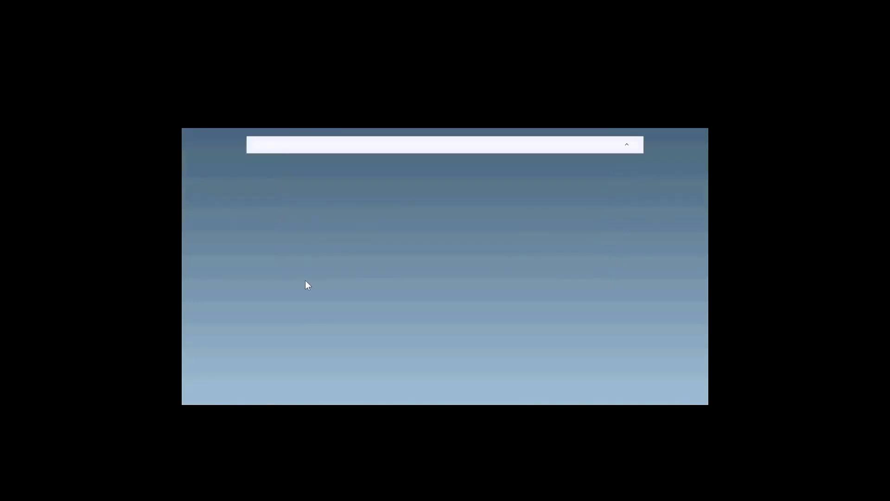
pyautogui.moveTo(314, 282)
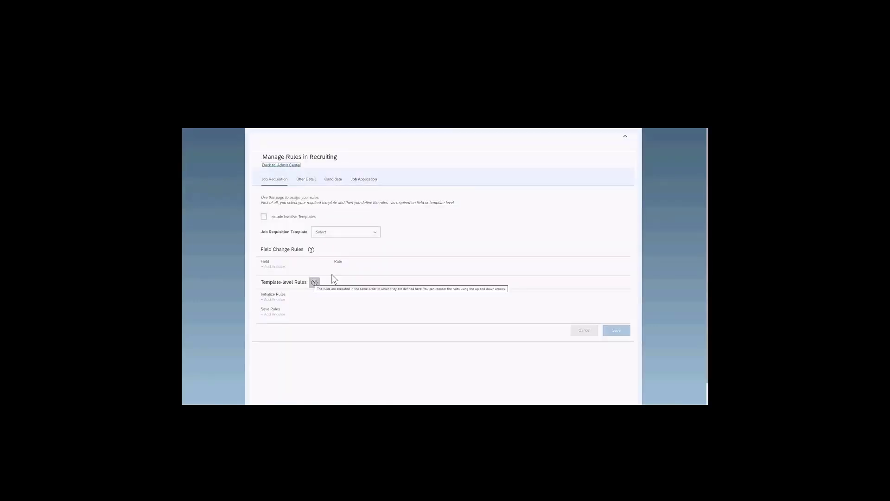
# - Load the offer detail rules for the Offer Detail Template and examine its initialize rules
pyautogui.click(306, 179)
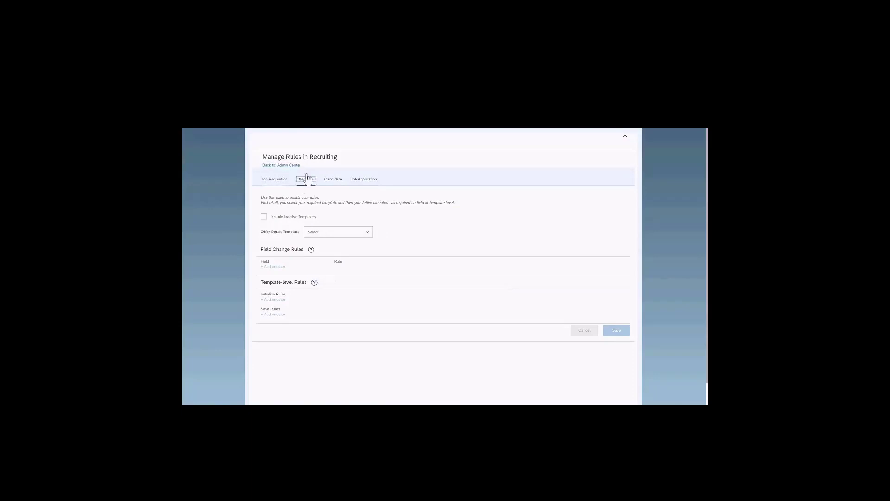
pyautogui.click(365, 232)
pyautogui.click(345, 255)
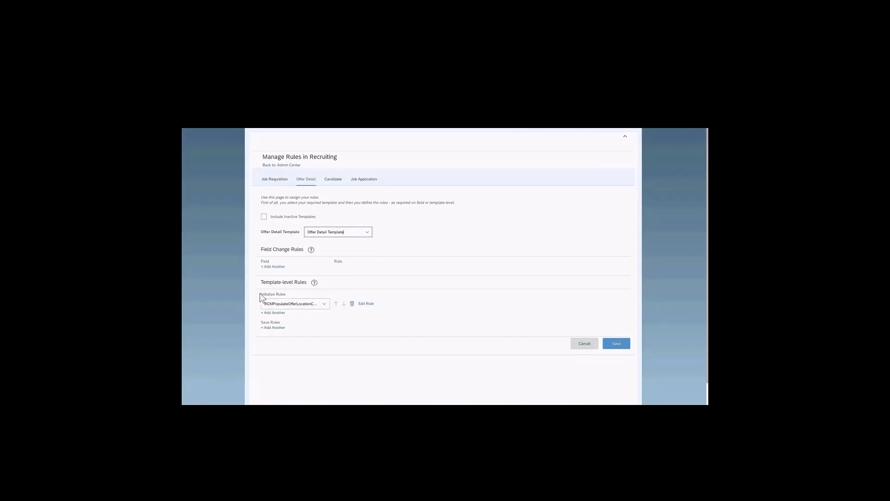
pyautogui.moveTo(261, 294); pyautogui.dragTo(293, 302)
pyautogui.click(252, 310)
# - View the candidate profile rules and load the job application rules for the Standard Job Requisition template
pyautogui.click(333, 181)
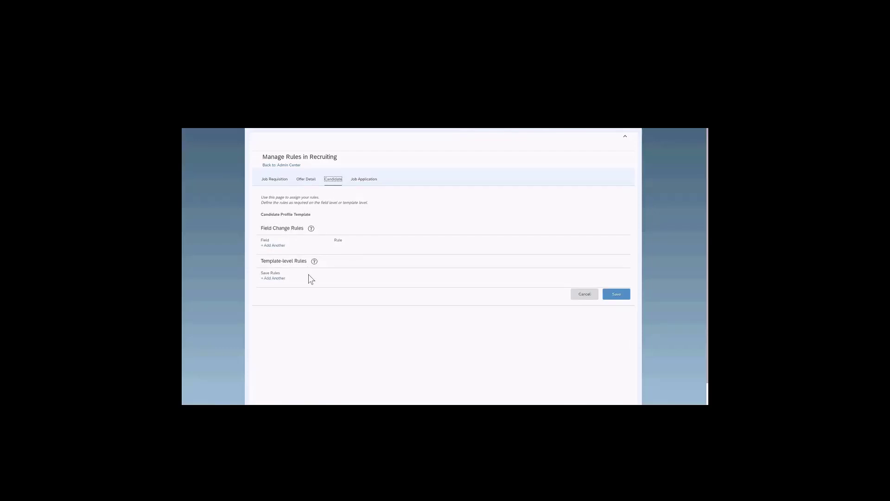
pyautogui.click(350, 180)
pyautogui.click(376, 232)
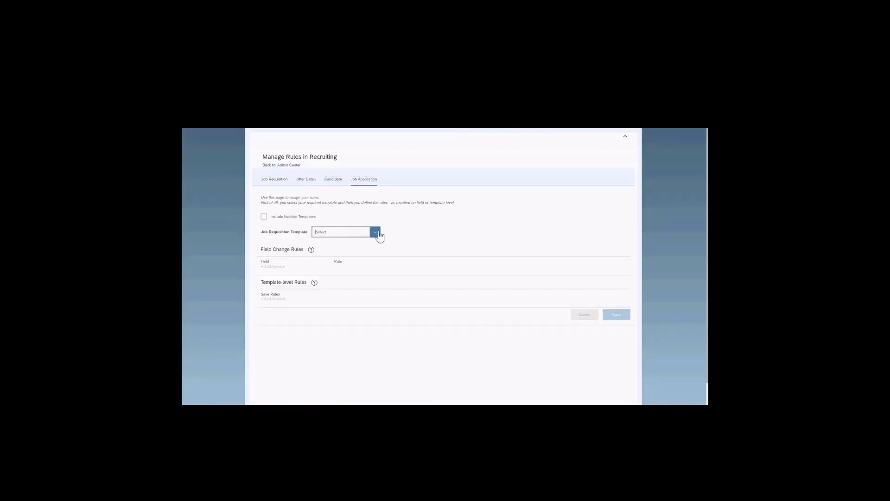
pyautogui.click(366, 258)
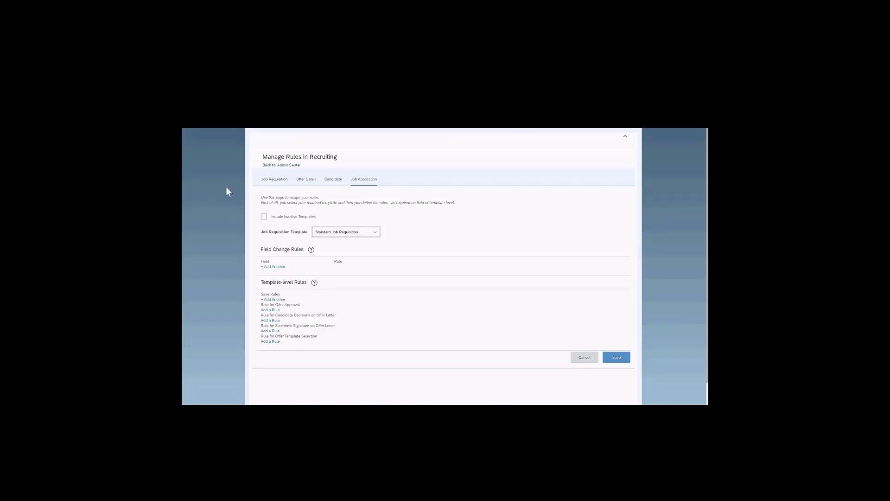
# - Revisit the candidate rules and examine the job application rules for offer approval, candidate decisions, electronic signature and offer template selection
pyautogui.click(333, 181)
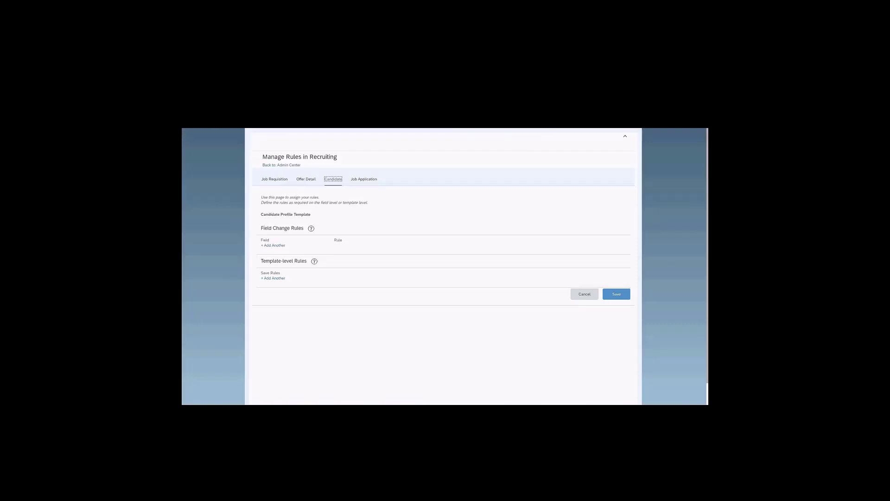
pyautogui.click(365, 180)
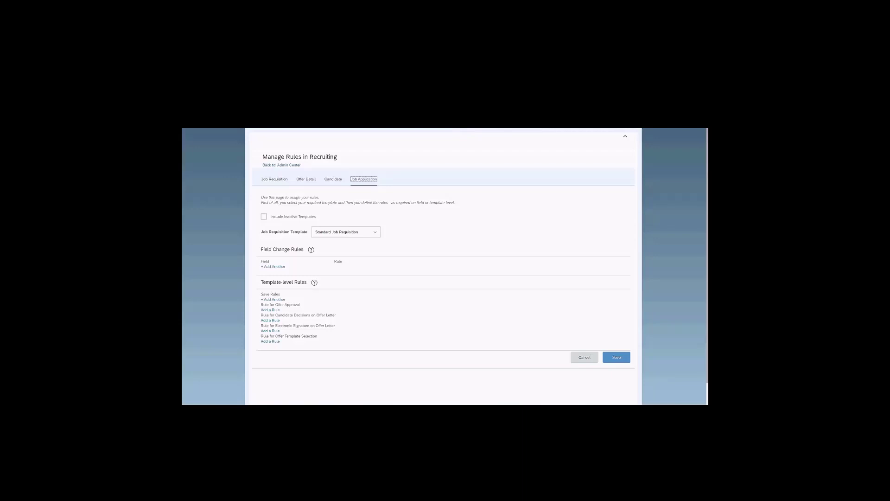
pyautogui.click(313, 342)
pyautogui.moveTo(317, 339); pyautogui.dragTo(263, 339)
pyautogui.moveTo(302, 304); pyautogui.dragTo(260, 305)
pyautogui.moveTo(337, 316); pyautogui.dragTo(261, 317)
pyautogui.moveTo(338, 328); pyautogui.dragTo(254, 328)
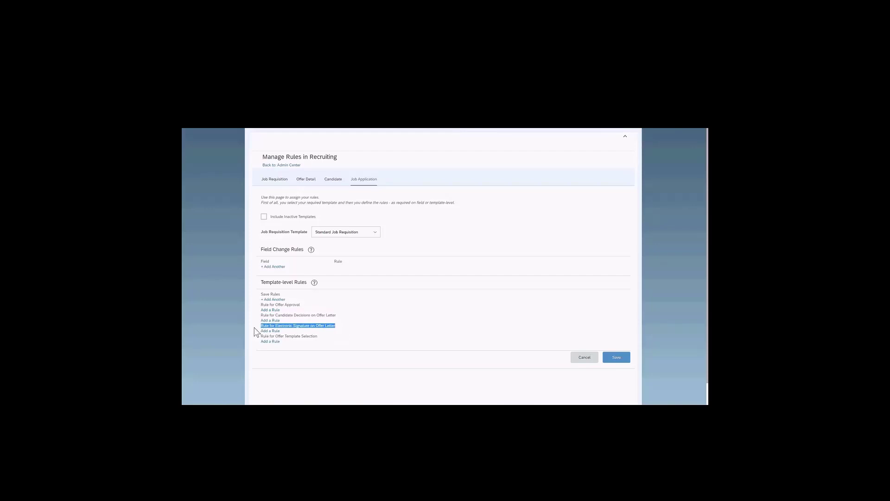